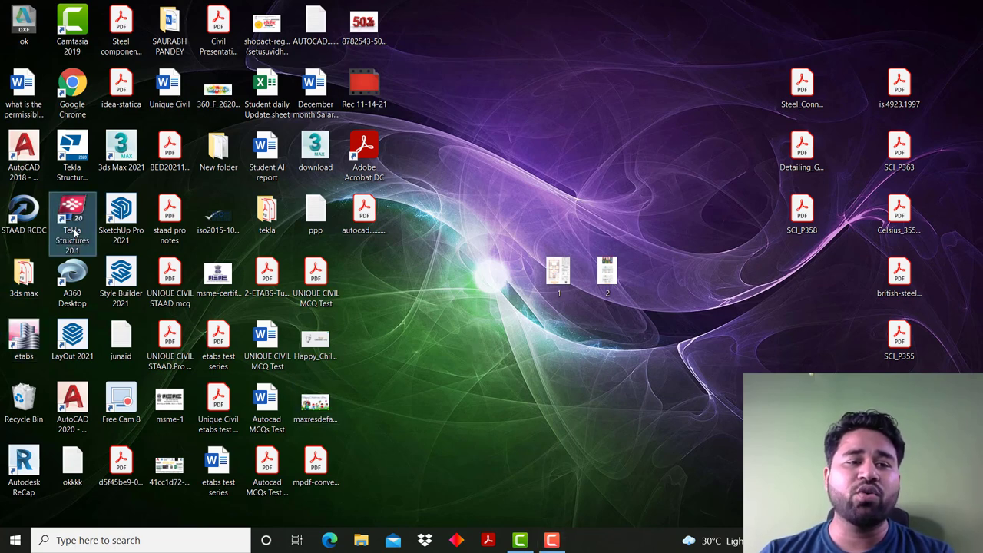
left_click(24, 154)
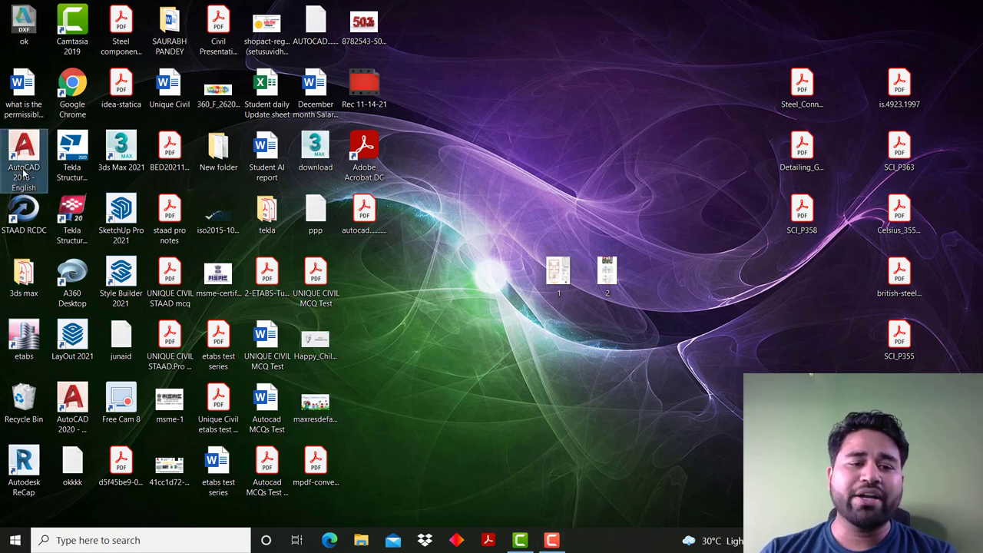
left_click(24, 469)
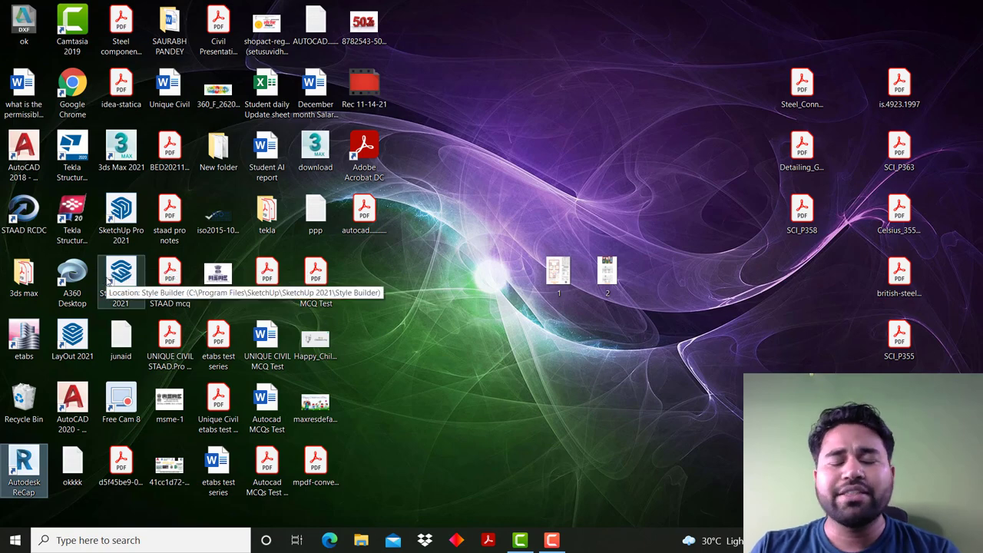
Open This PC in File Explorer and check the free space on the Windows (C:) drive
left_click(363, 541)
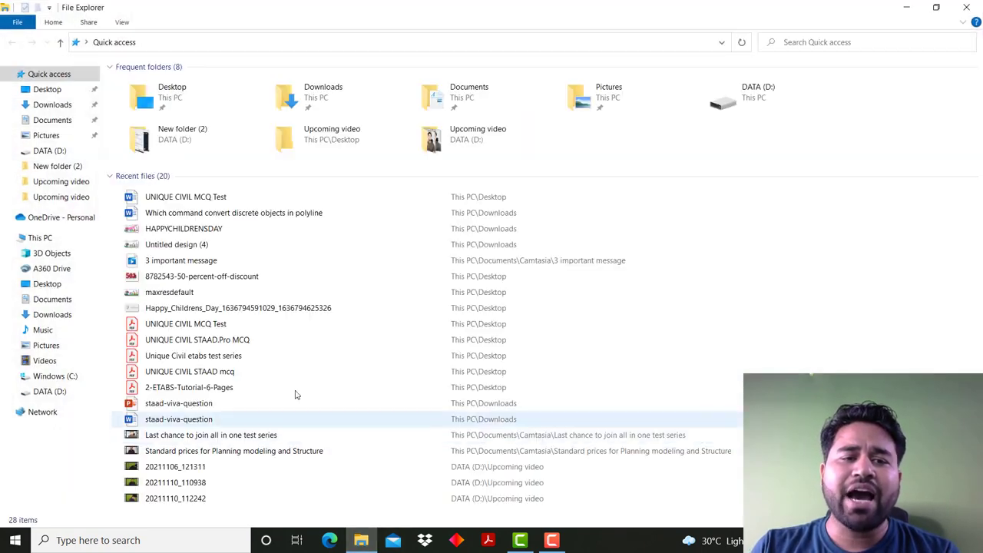
left_click(68, 238)
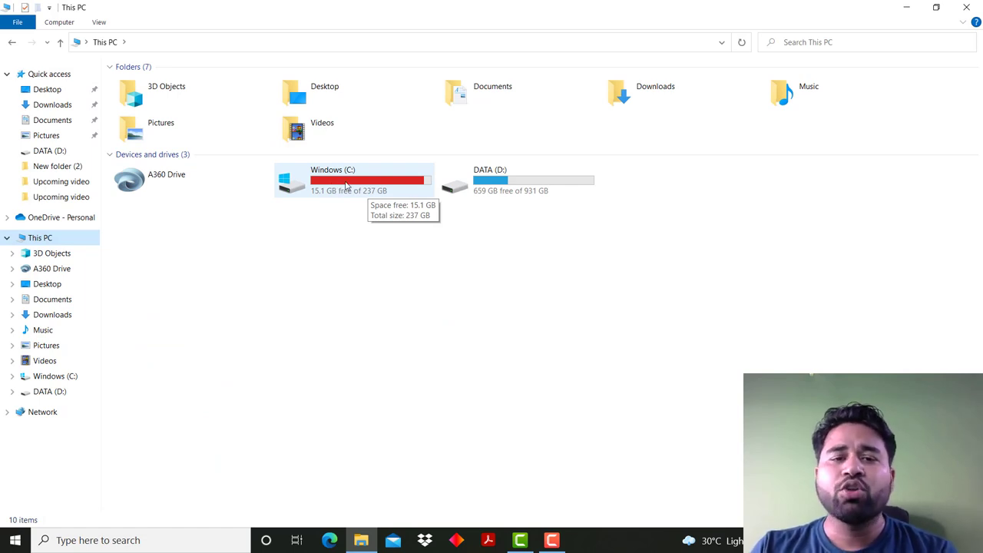
left_click(336, 184)
Look through the contents of the Documents and Downloads folders, and close File Explorer
left_click(484, 98)
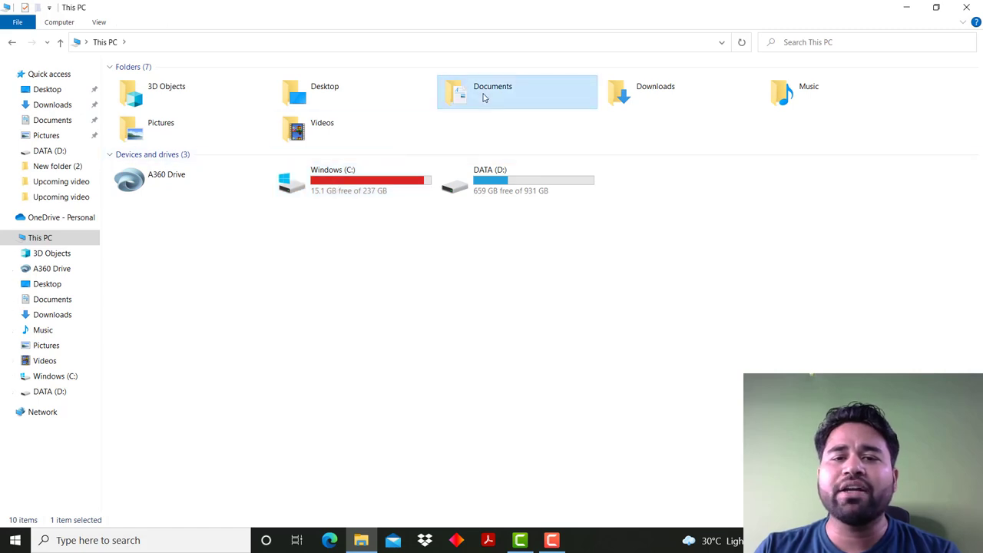
double_click(484, 97)
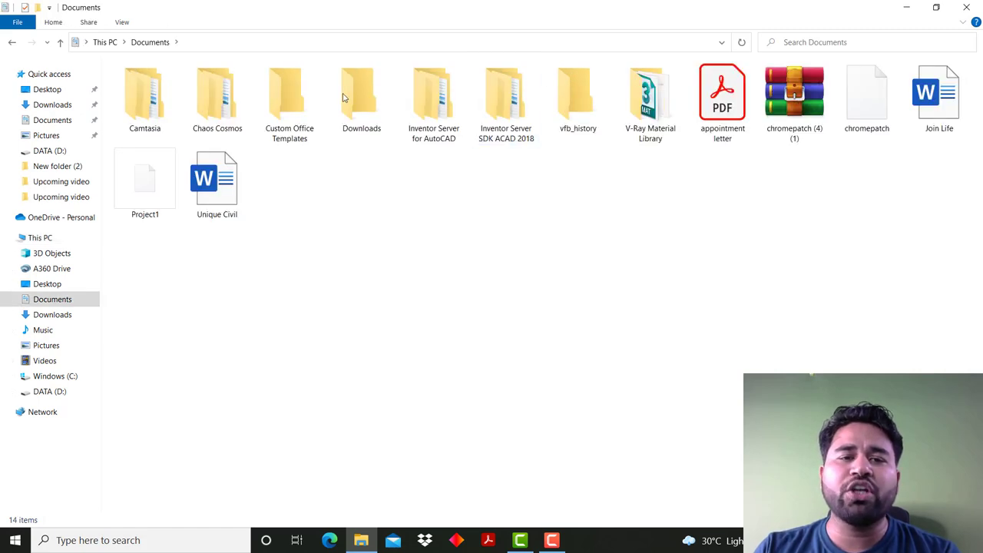
left_click(107, 42)
double_click(645, 100)
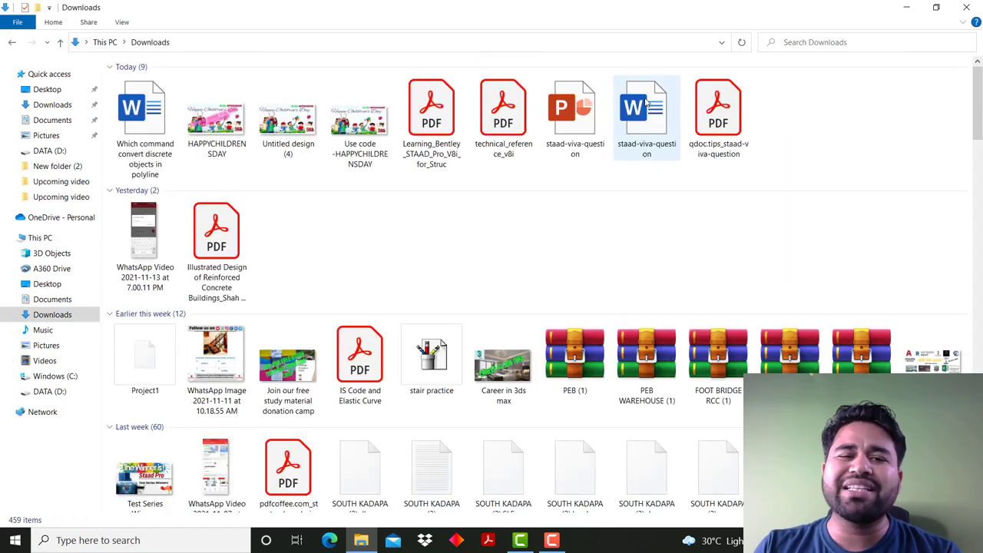
scroll(588, 241, "down", 5)
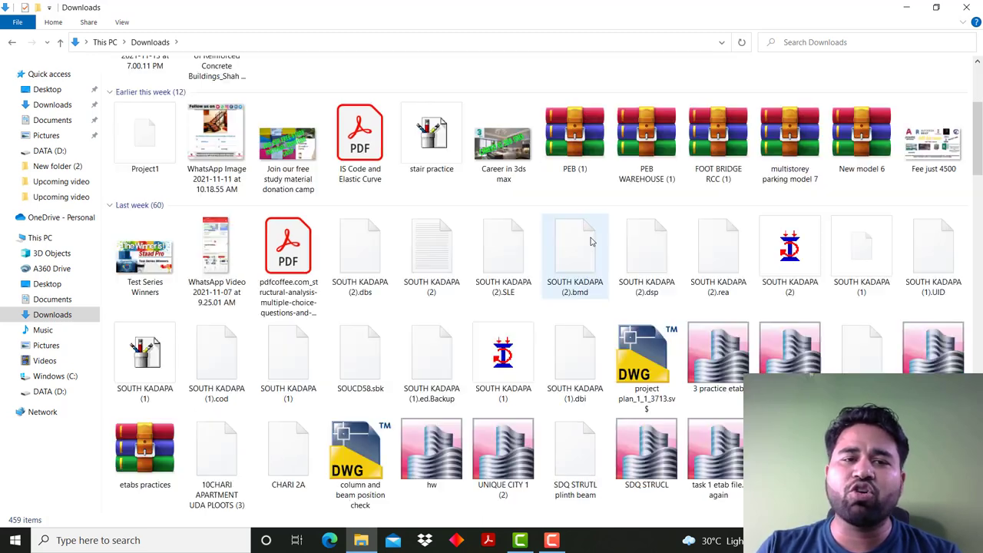
scroll(592, 241, "down", 3)
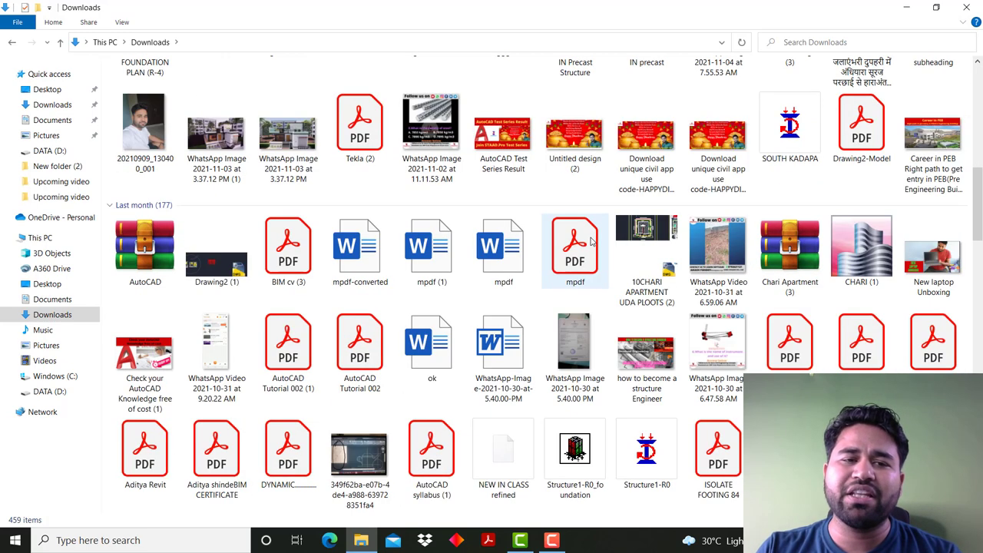
scroll(591, 241, "down", 5)
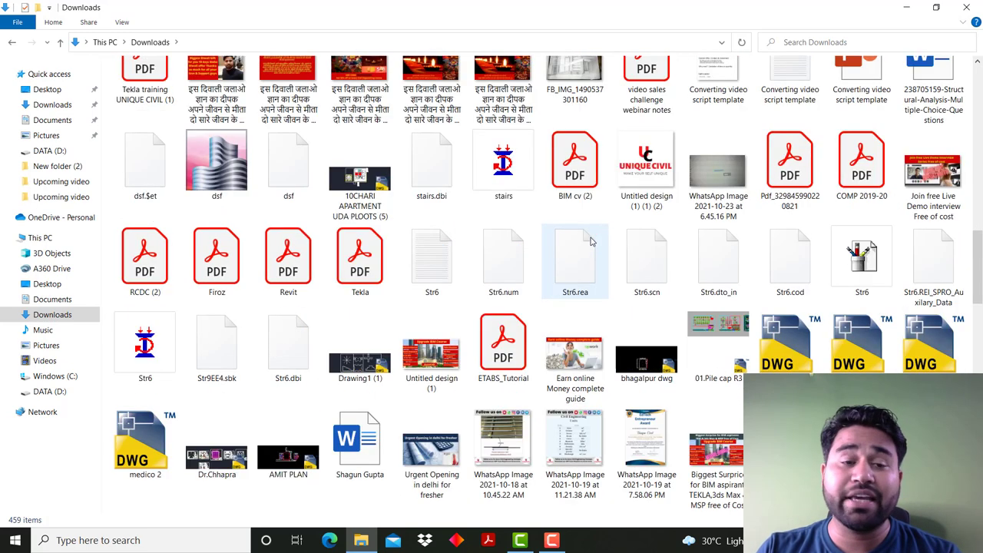
left_click(105, 42)
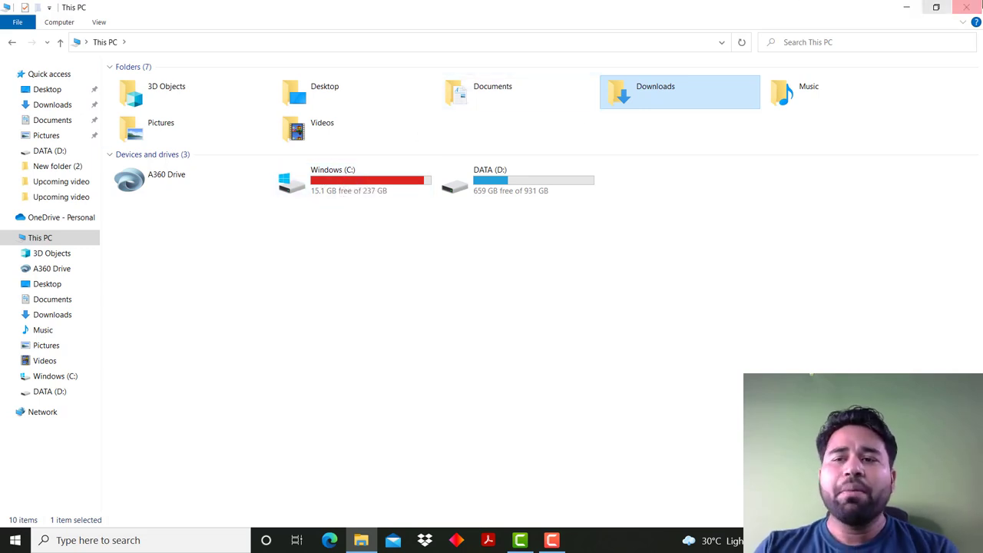
left_click(965, 7)
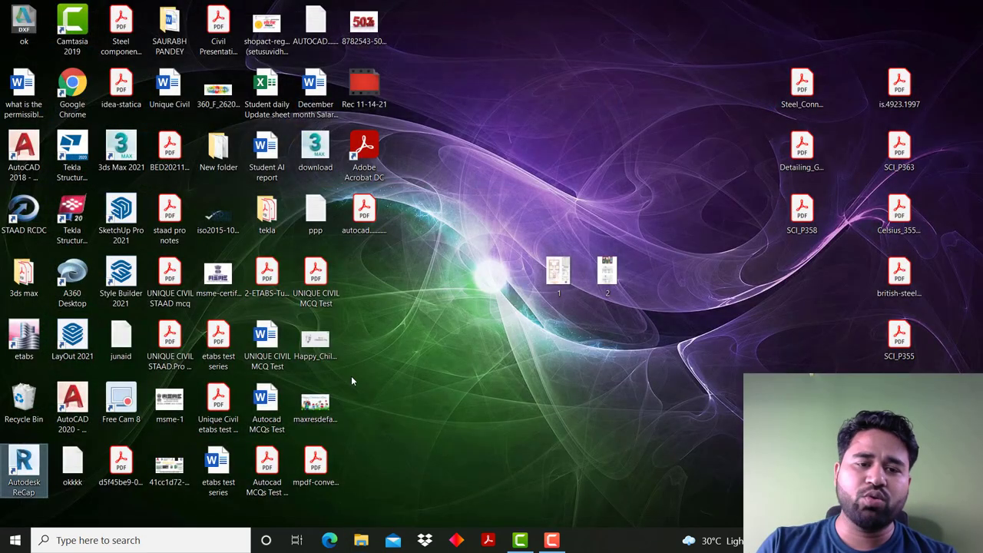
Open the Windows temporary files folder by running %temp% from the Run dialog
left_click(132, 540)
type("r")
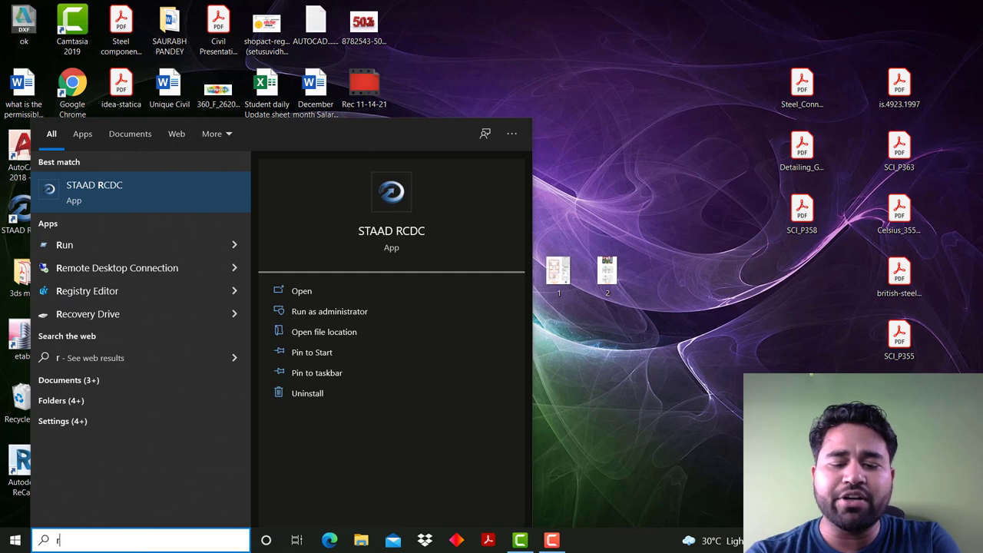
type("ub")
key("BackSpace")
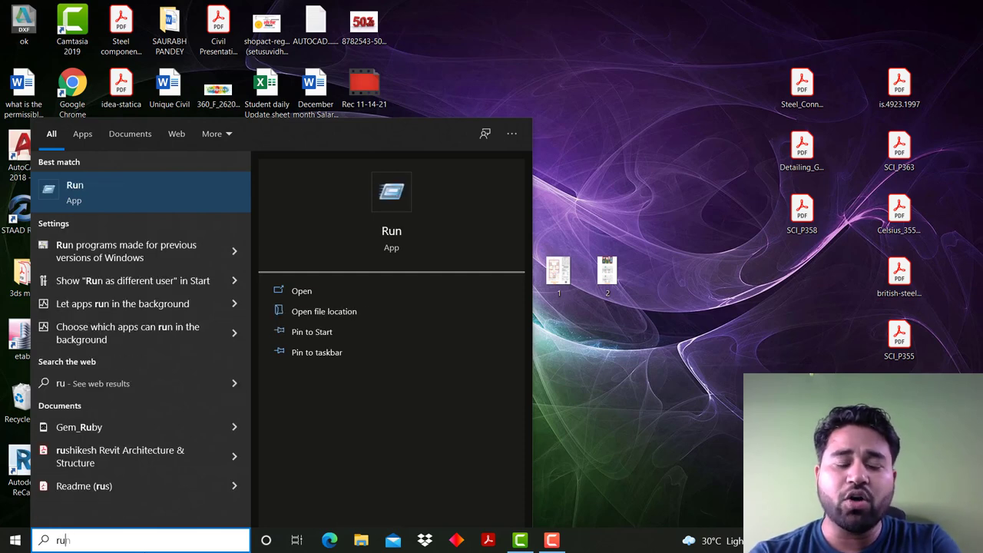
type("n")
key("Return")
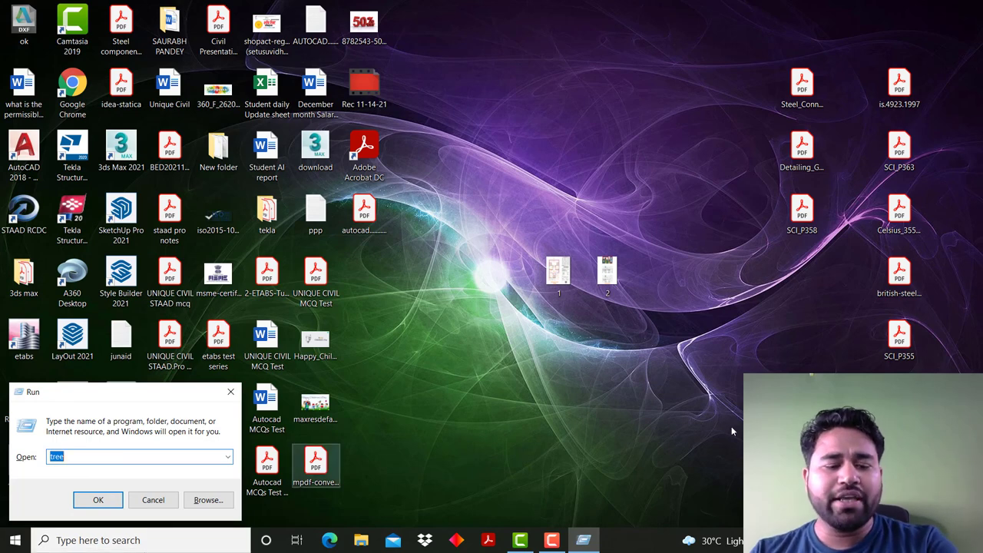
type("%")
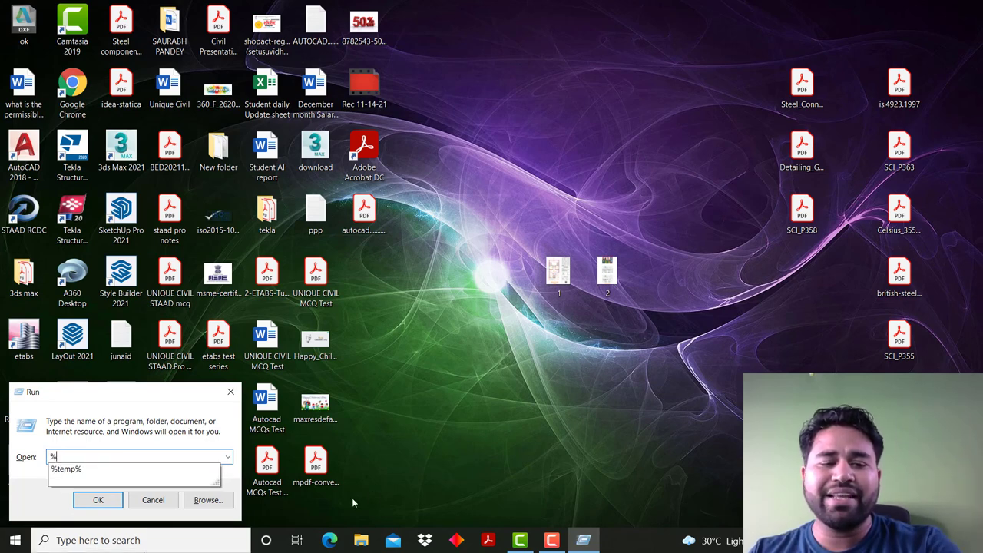
left_click(130, 476)
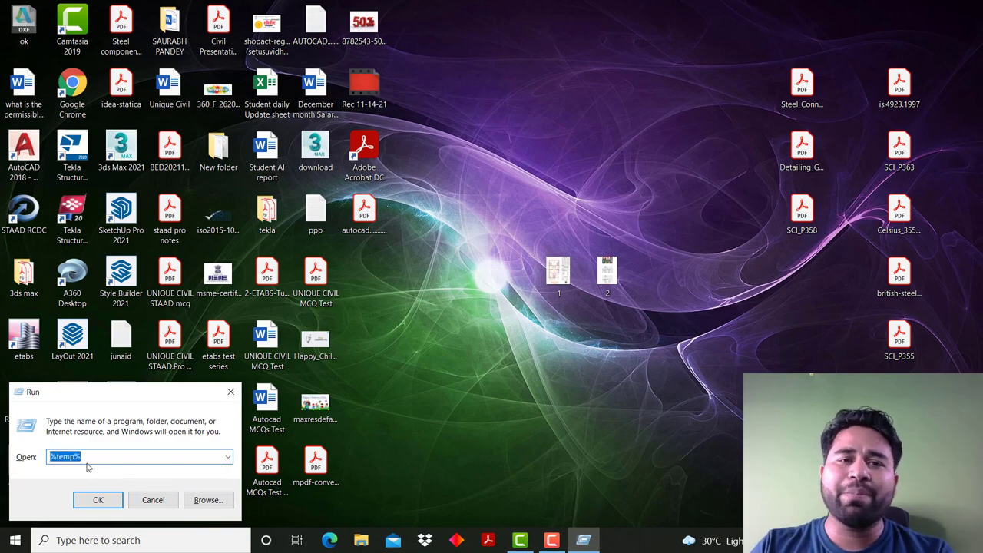
left_click(98, 500)
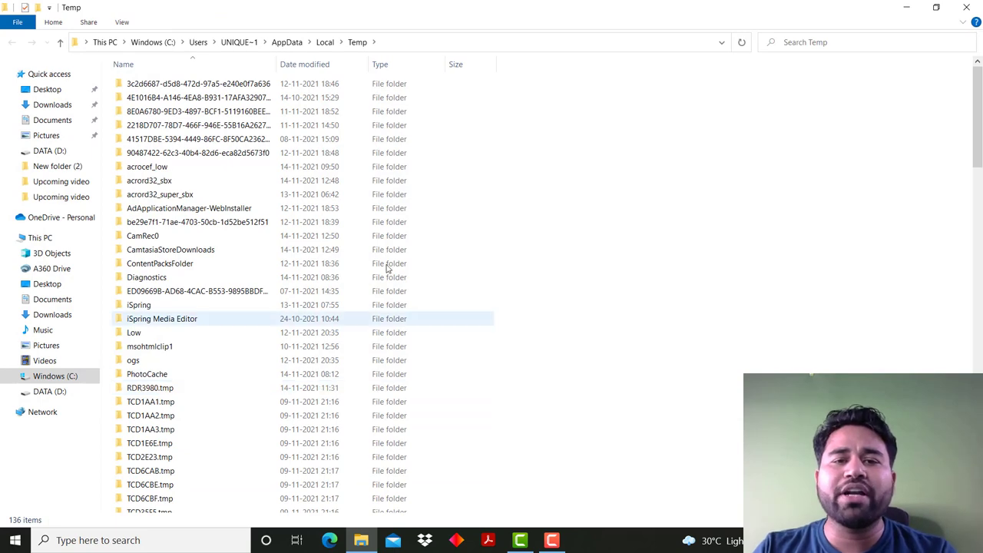
Select all files and folders in the Temp folder and delete them
scroll(388, 263, "down", 11)
scroll(390, 264, "down", 6)
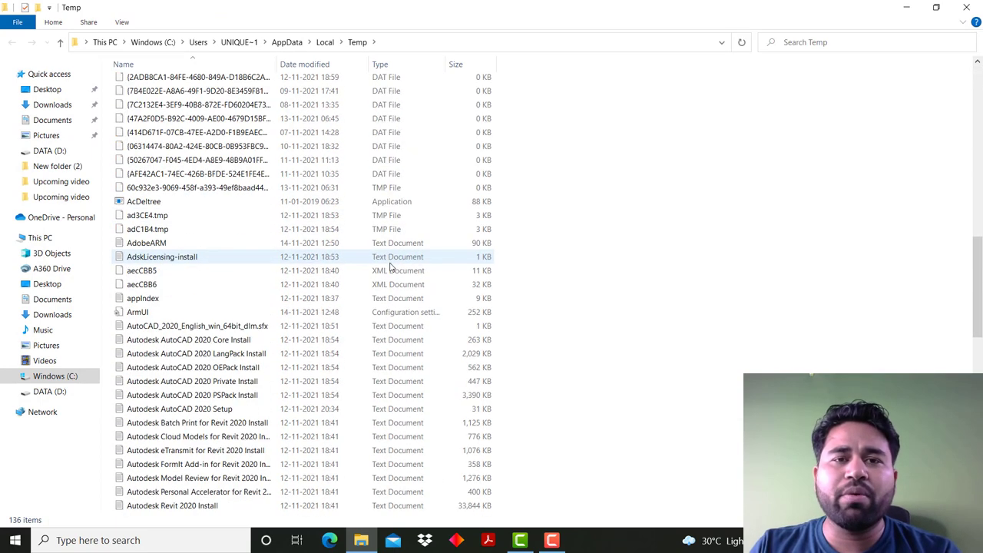
scroll(395, 274, "up", 4)
scroll(394, 273, "up", 14)
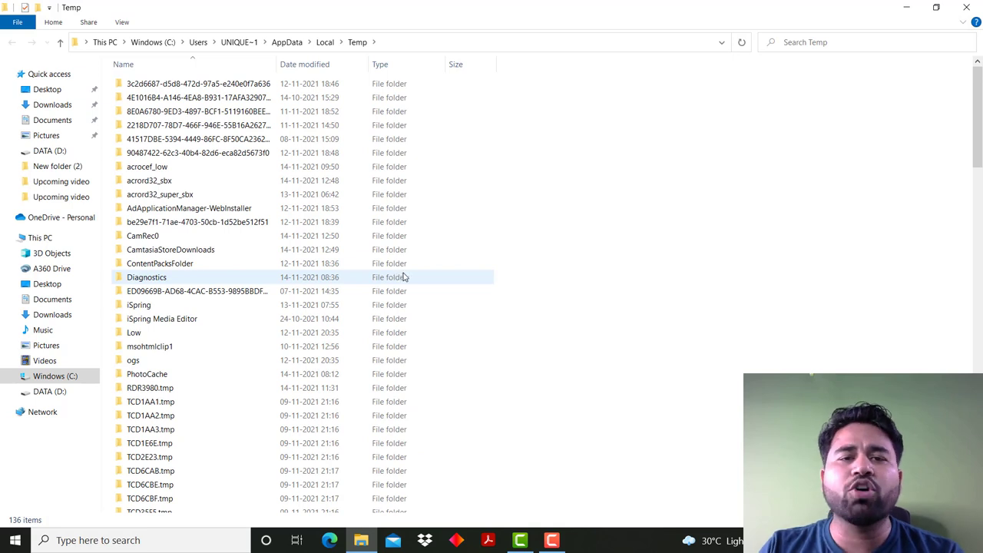
left_click(388, 222)
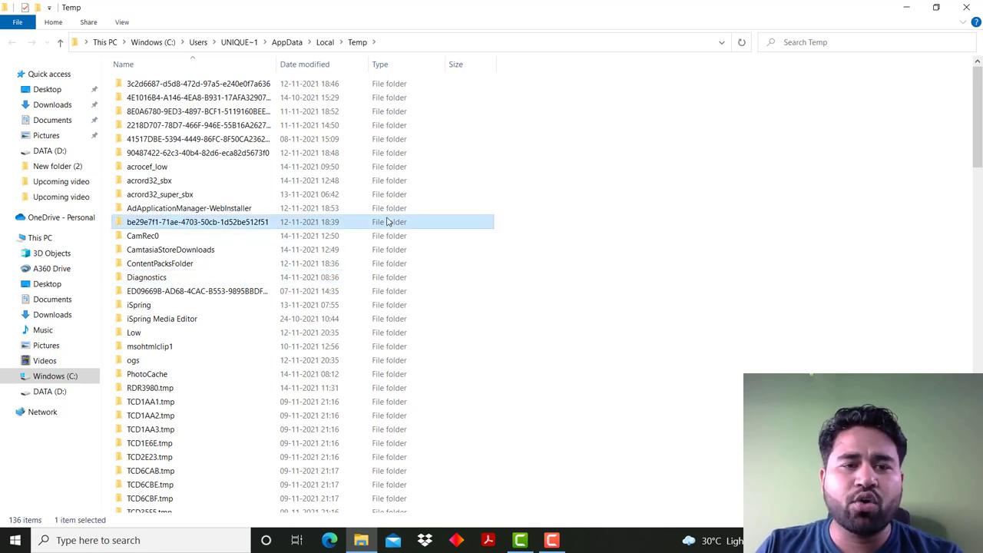
key("ctrl+a")
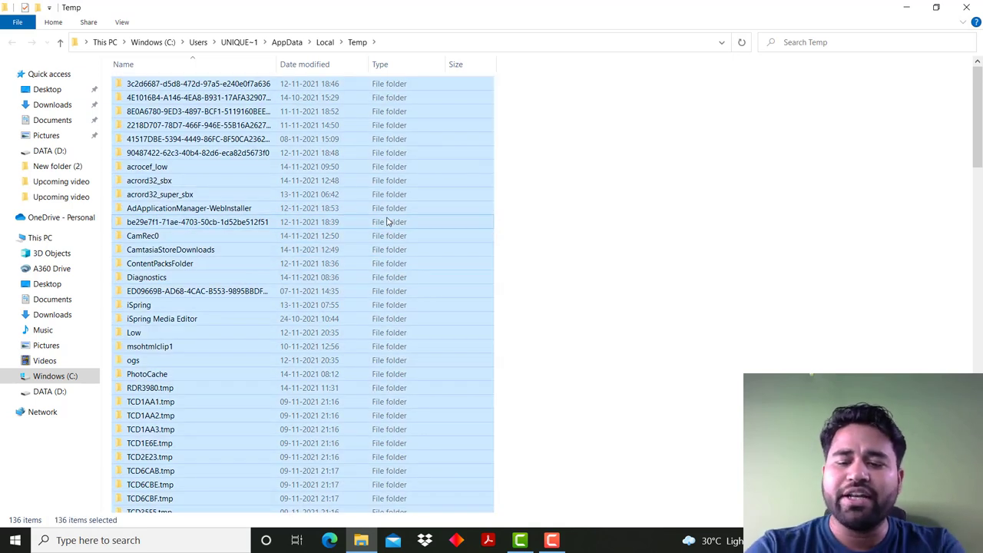
key("Delete")
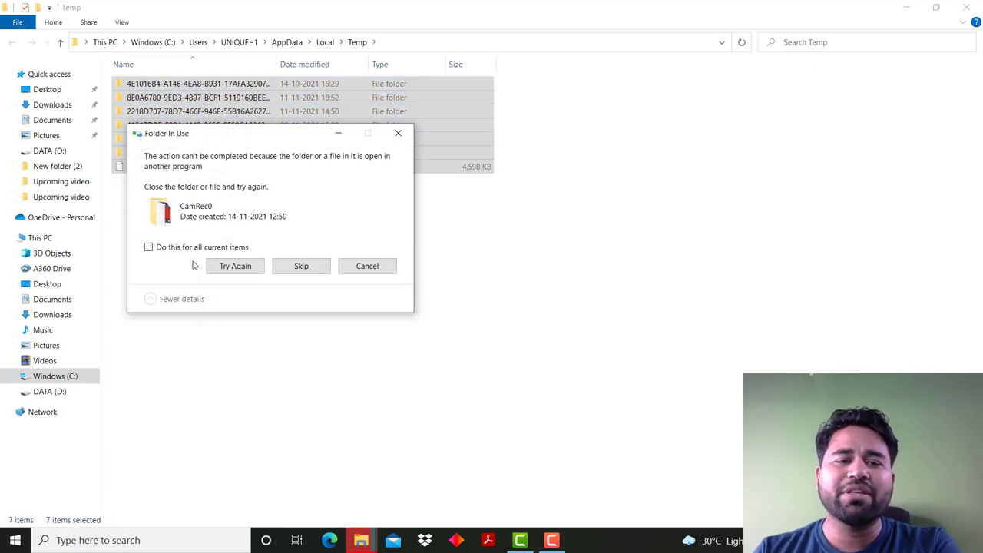
Skip all in-use items, continue with administrator permission for the protected ones, and close the Temp folder
left_click(199, 249)
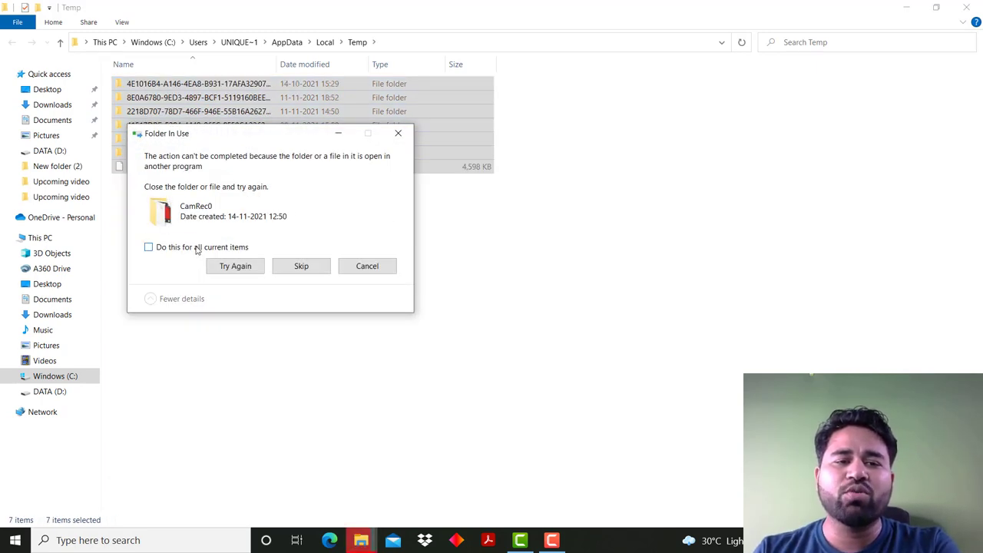
left_click(301, 268)
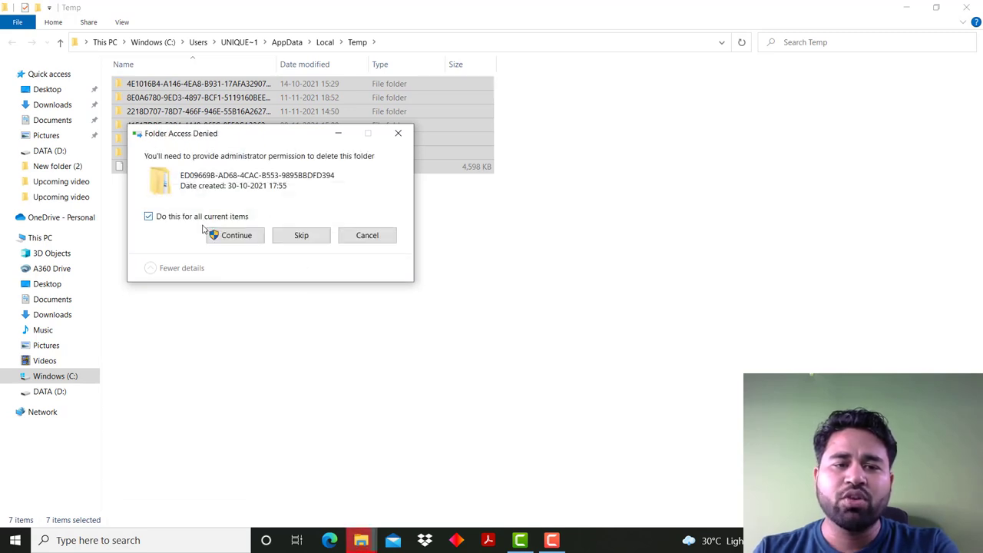
left_click(239, 235)
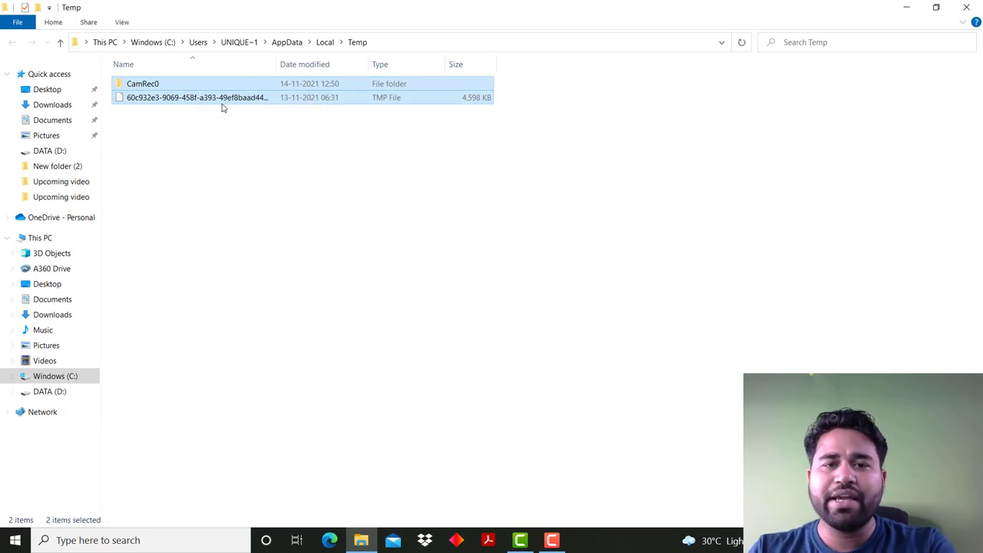
left_click(967, 7)
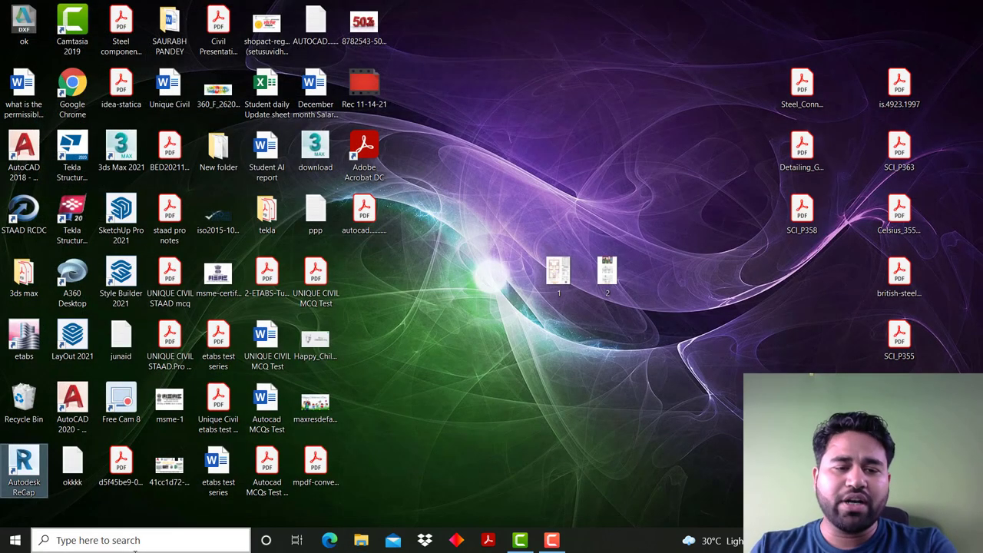
Open the Run dialog again and execute the tree command
left_click(135, 545)
type("ru")
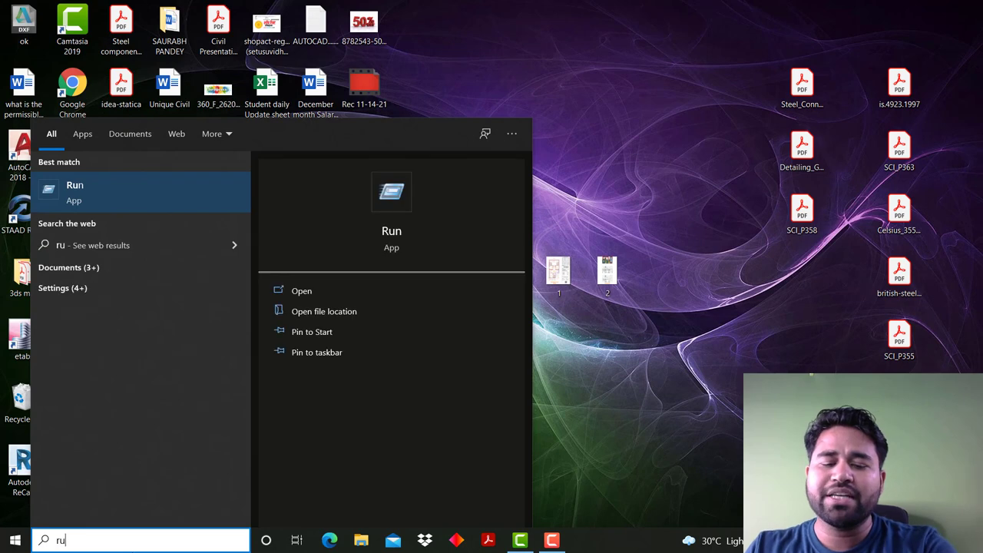
type("n")
key("Return")
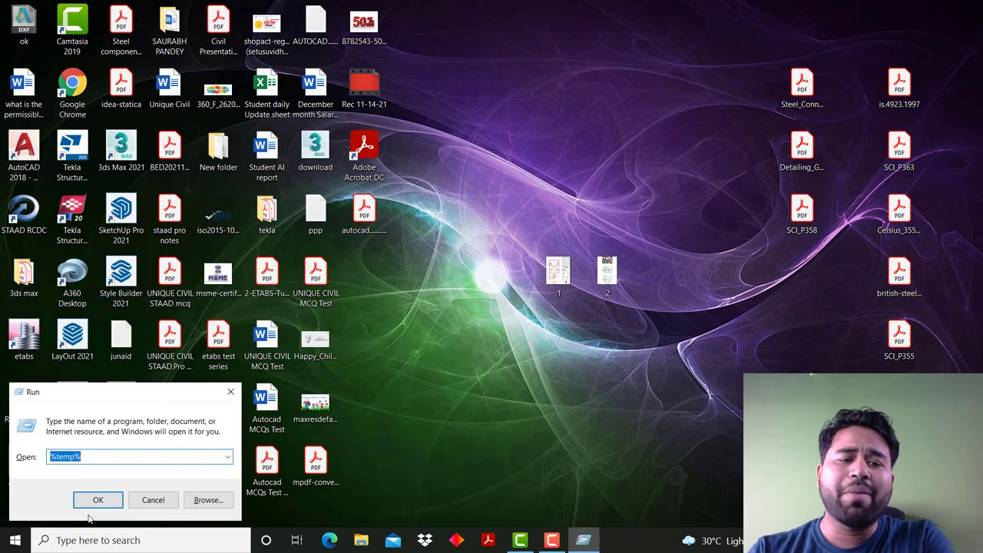
type("tree")
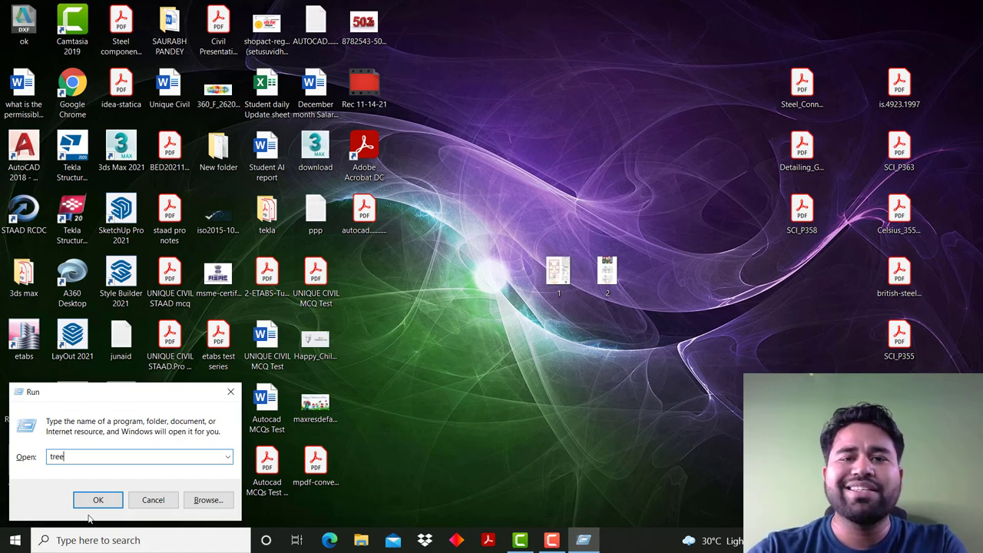
key("Return")
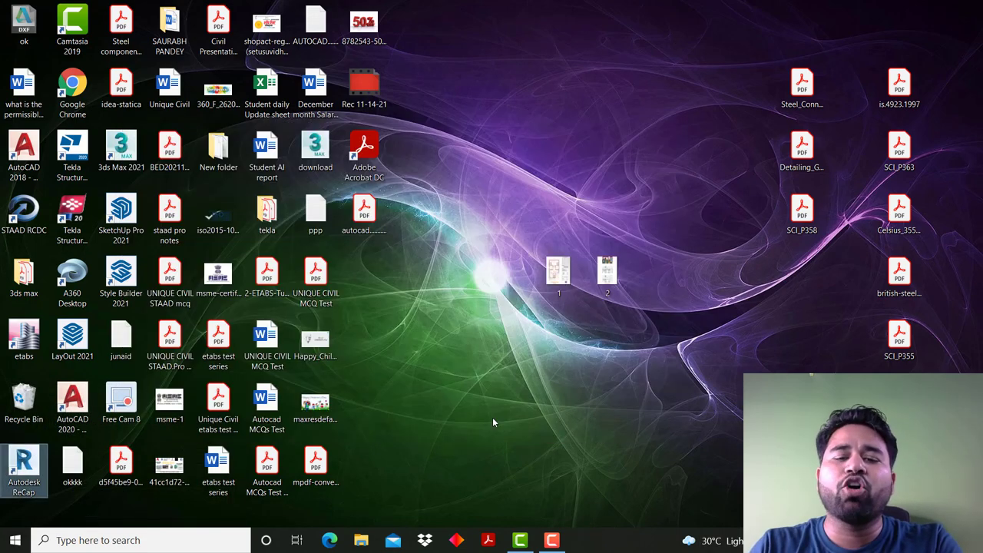
Open Task Manager and view the app history and the performance graphs of Disk 1 (C:)
right_click(598, 541)
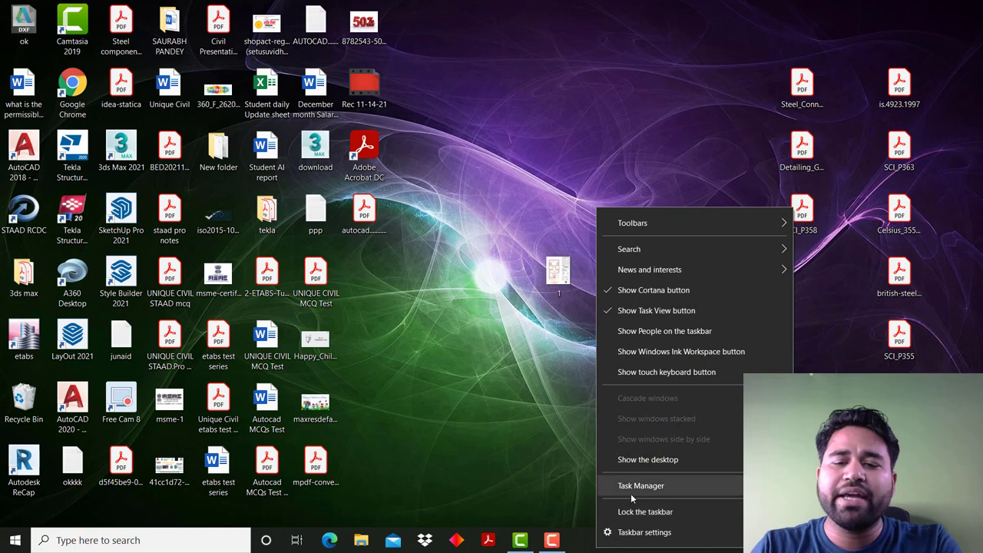
left_click(632, 488)
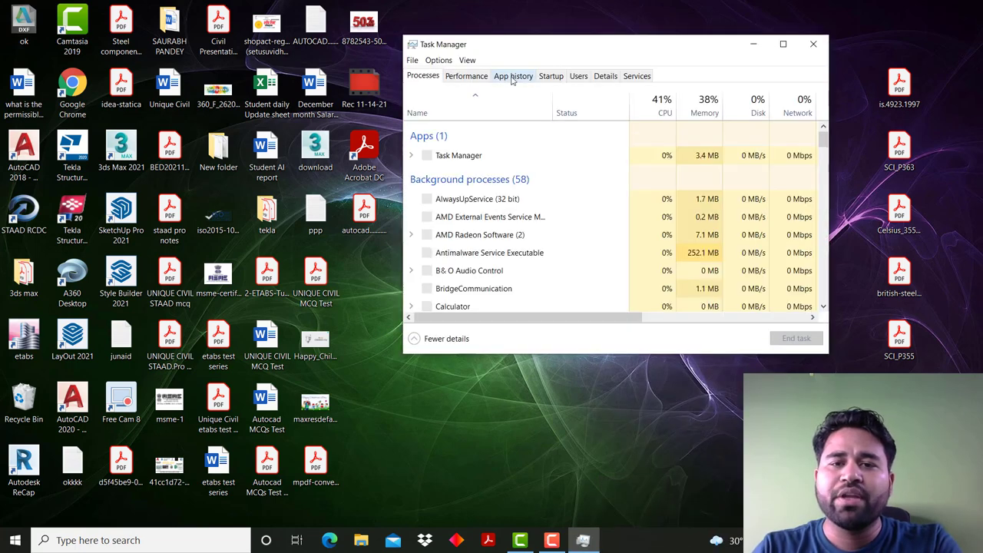
left_click(512, 79)
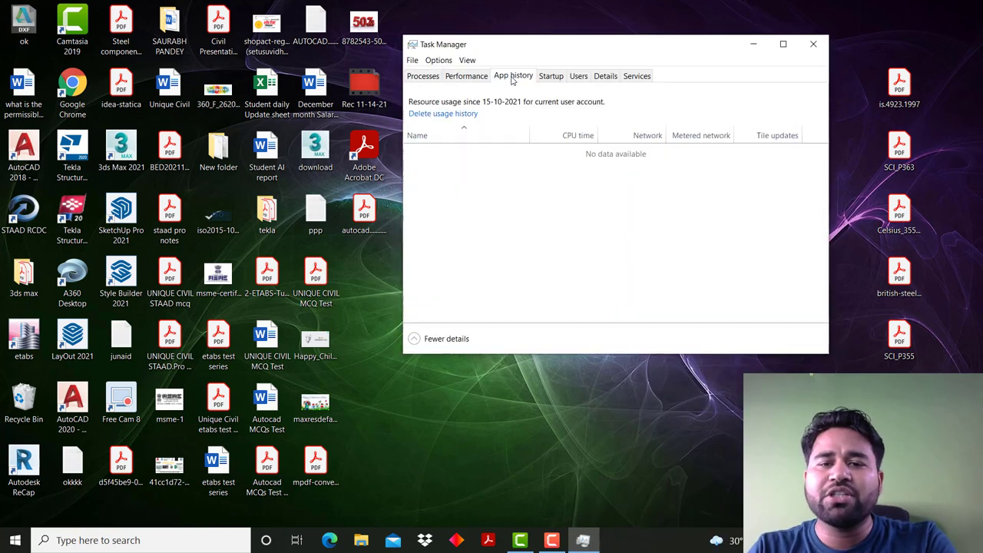
left_click(467, 76)
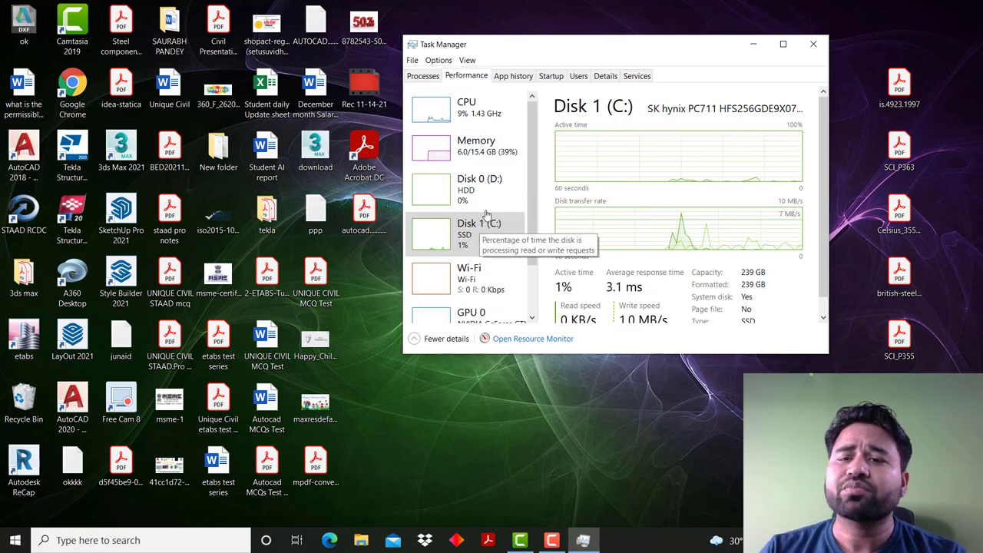
Close Task Manager, search Windows for "disk" and open the Disk Cleanup app
left_click(812, 44)
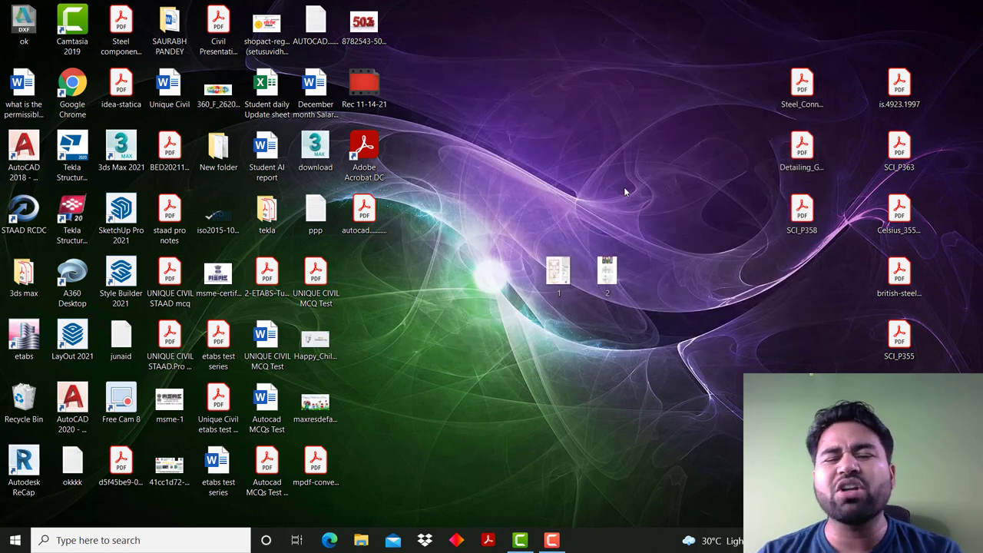
left_click(134, 542)
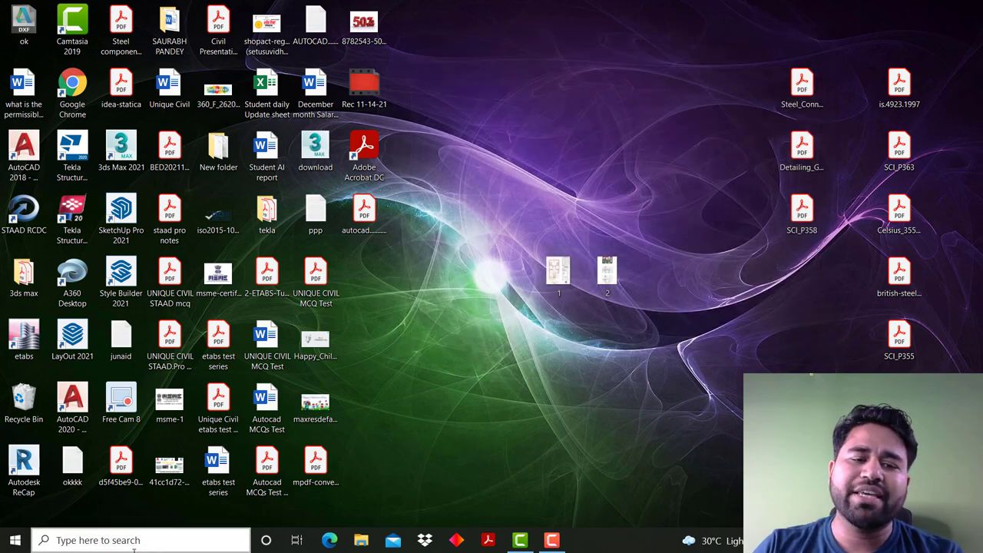
type("di")
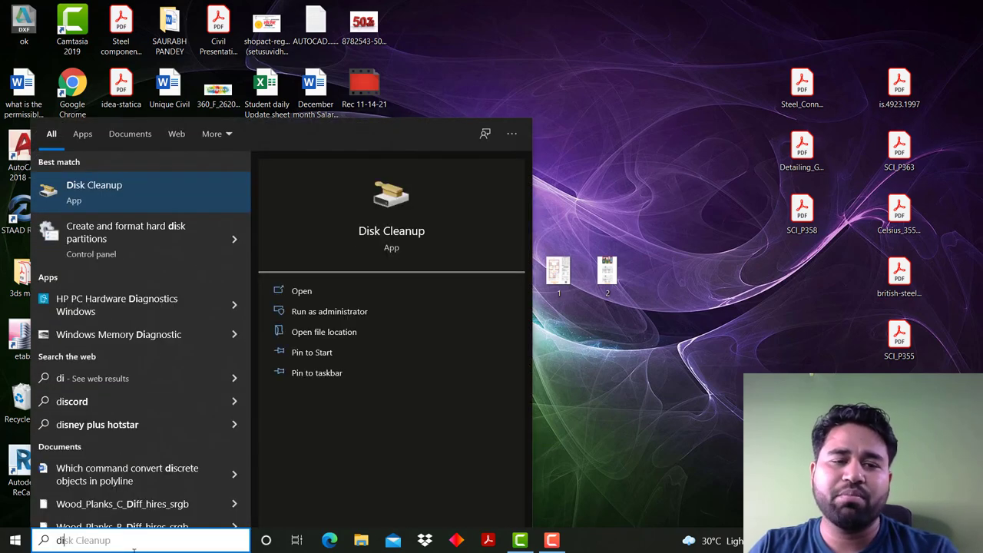
type("sk")
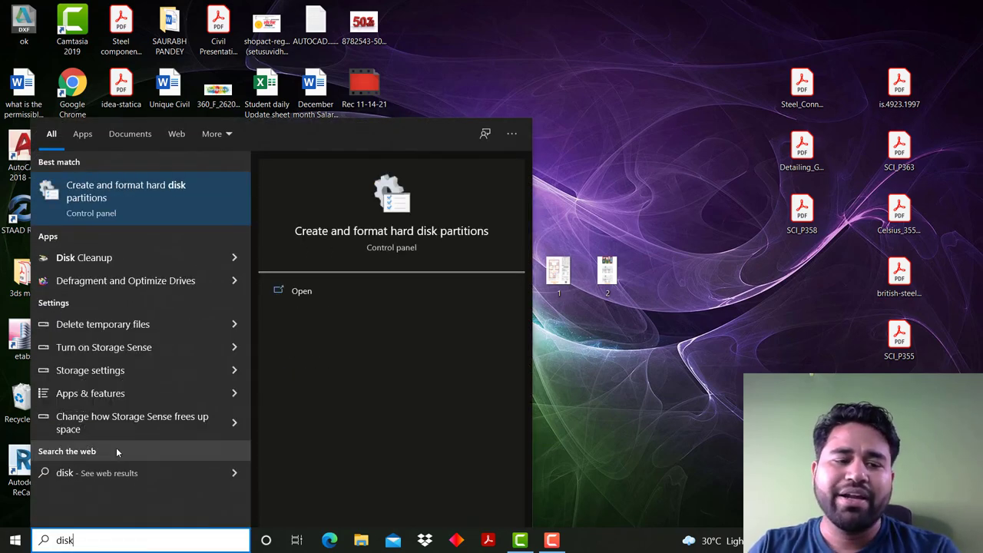
left_click(99, 254)
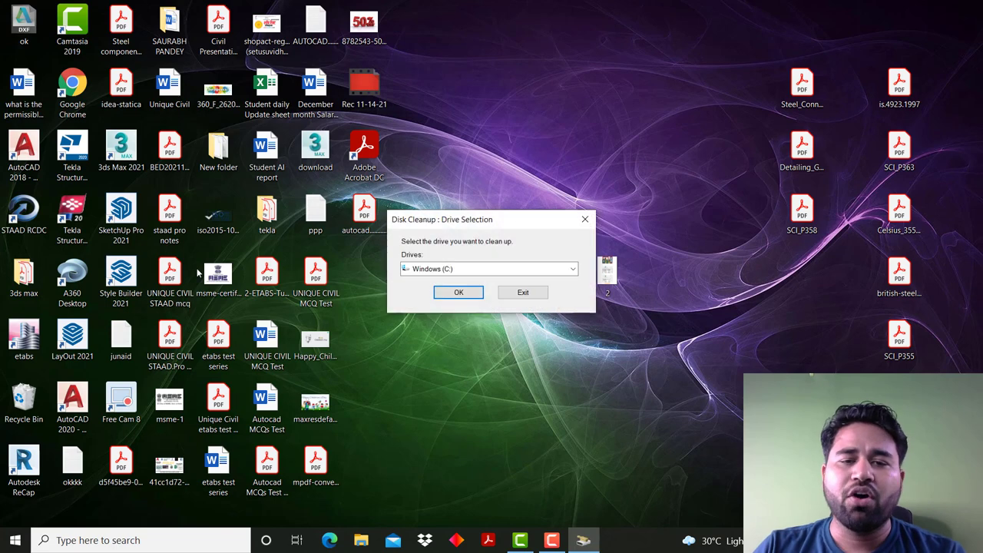
Choose Windows (C:) as the drive to clean up and confirm the drive selection
left_click(456, 269)
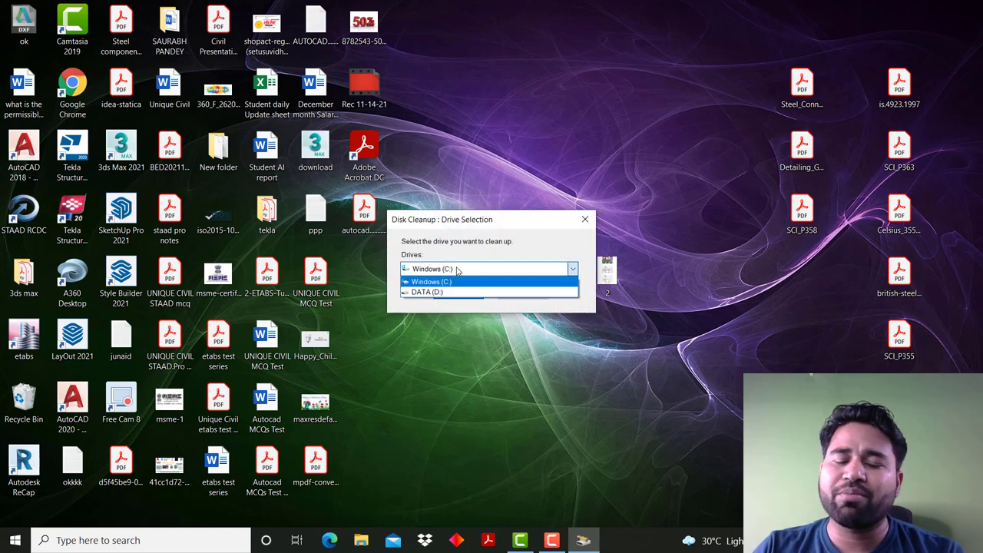
left_click(456, 281)
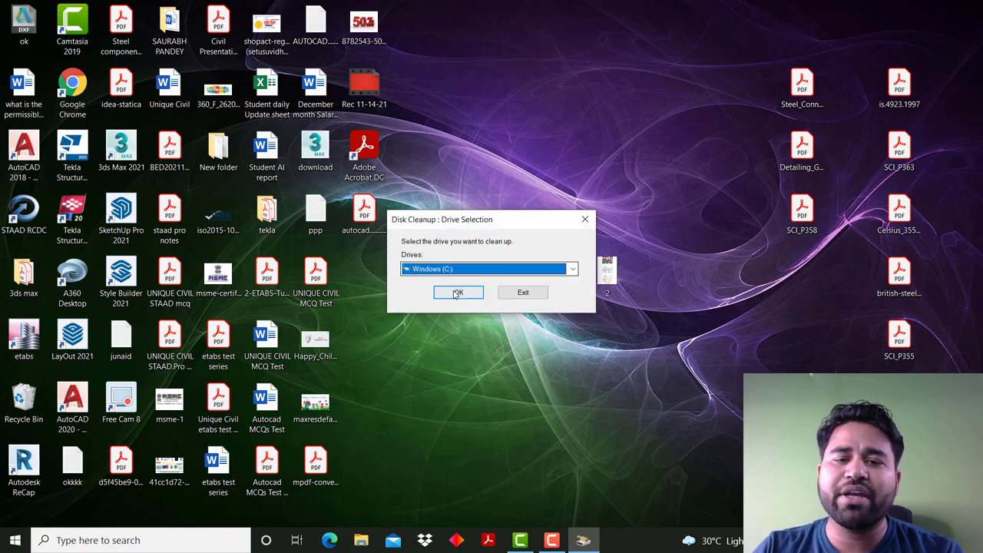
left_click(453, 295)
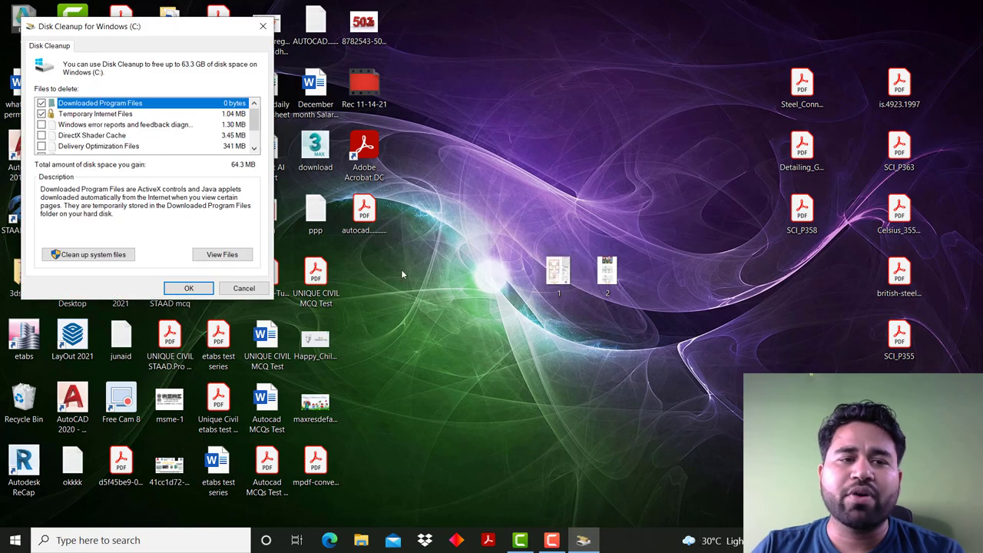
Also mark Windows error reports, DirectX Shader Cache, Delivery Optimization Files, Recycle Bin and Temporary files for deletion
left_click(42, 124)
left_click(42, 135)
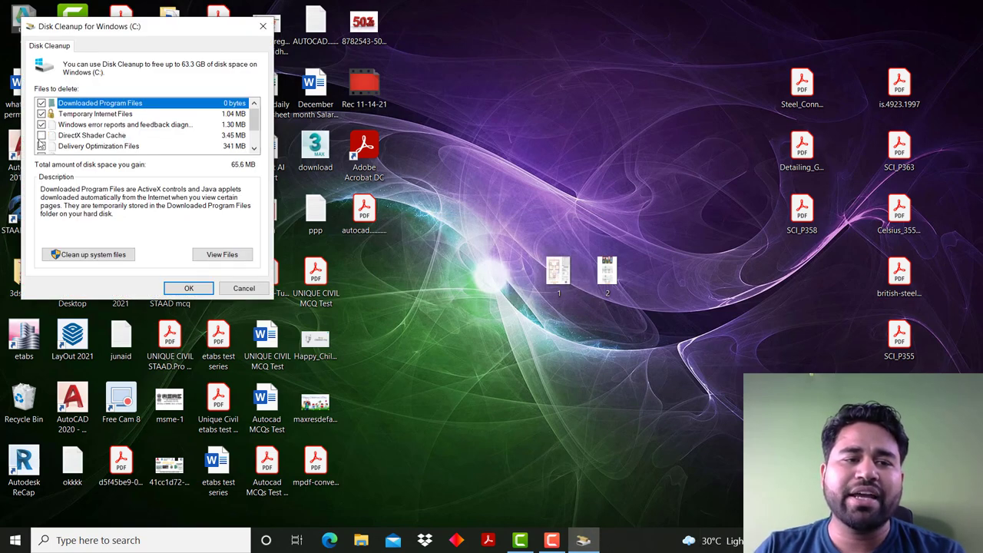
left_click(42, 145)
scroll(44, 151, "down", 1)
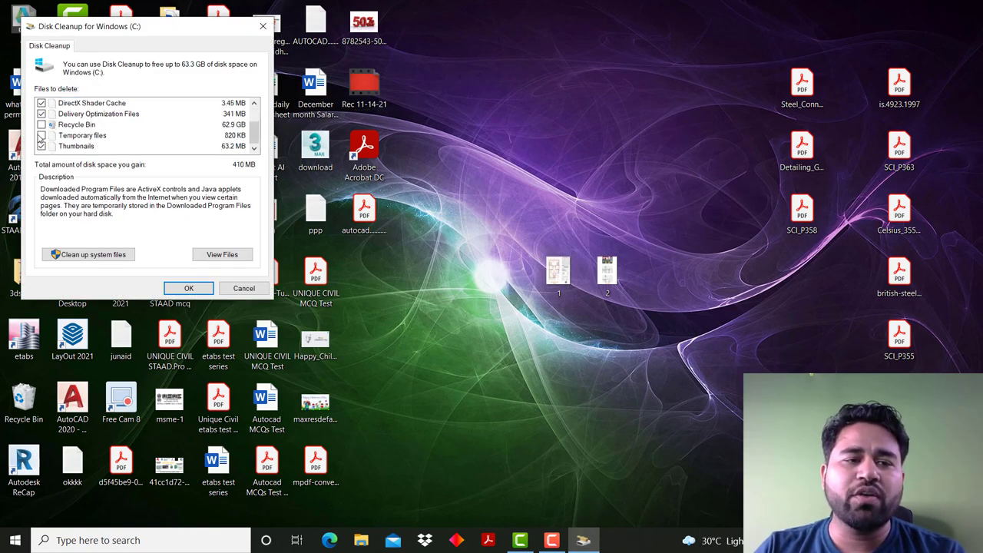
left_click(41, 124)
left_click(41, 135)
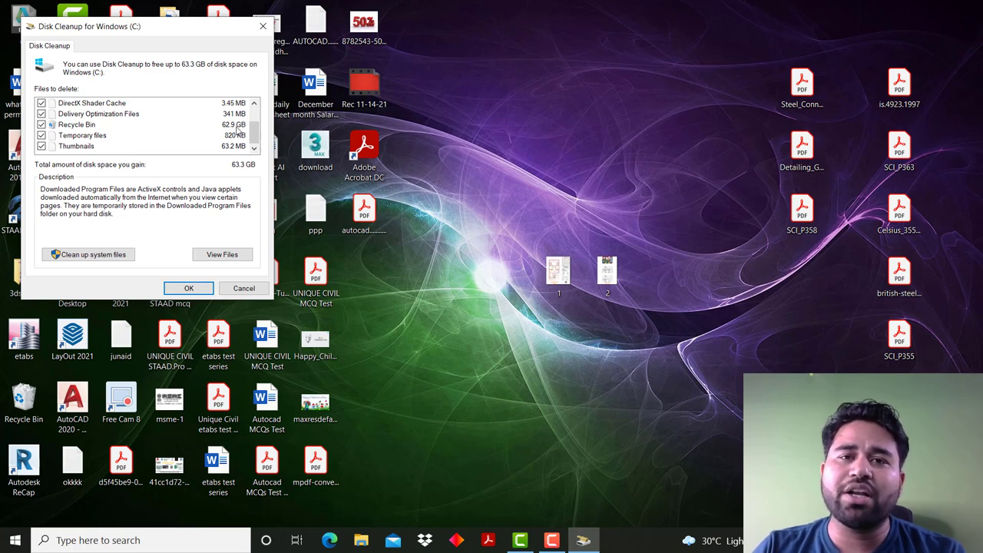
scroll(238, 130, "up", 1)
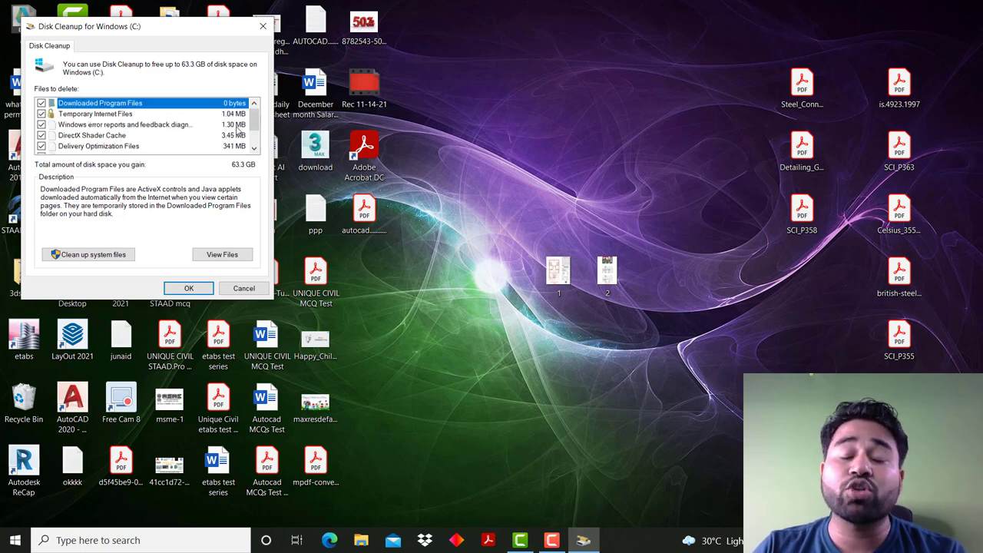
scroll(238, 132, "down", 1)
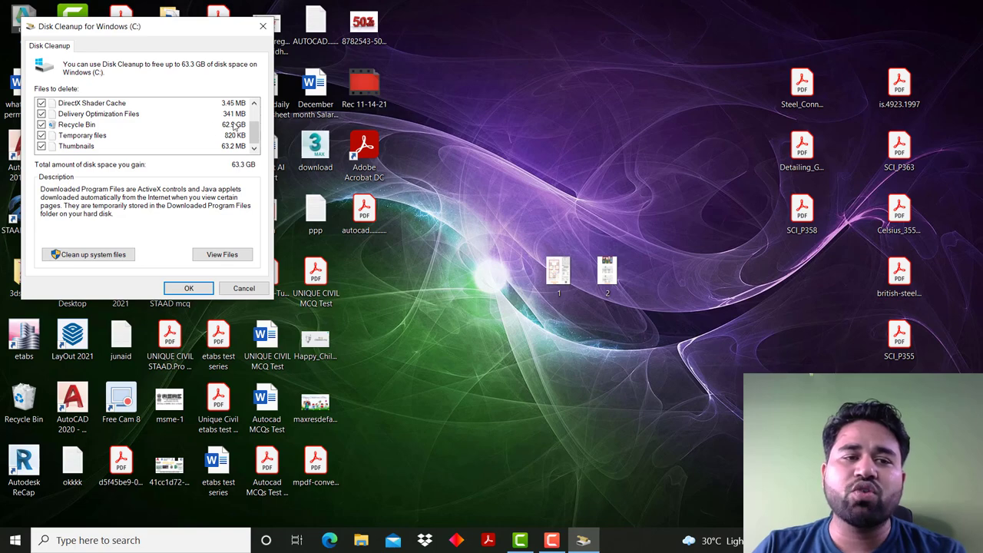
Start the cleanup, confirm permanent deletion of the files, and continue with administrator permission for all protected items
left_click(193, 290)
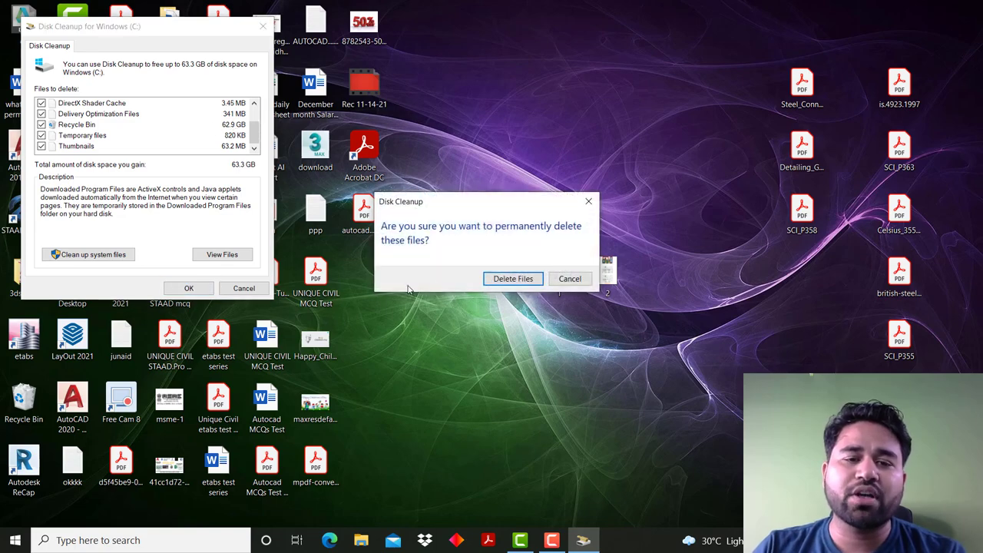
left_click(494, 283)
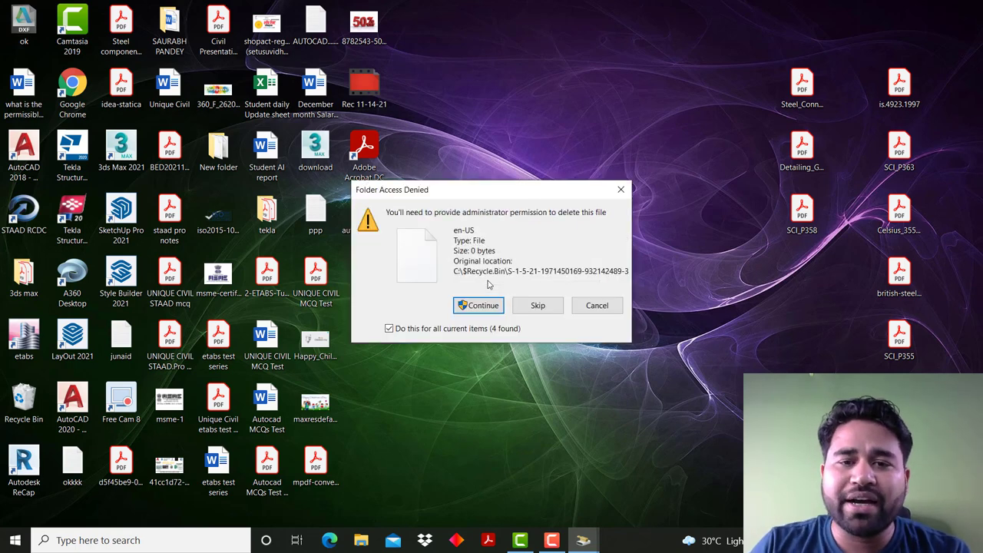
left_click(475, 308)
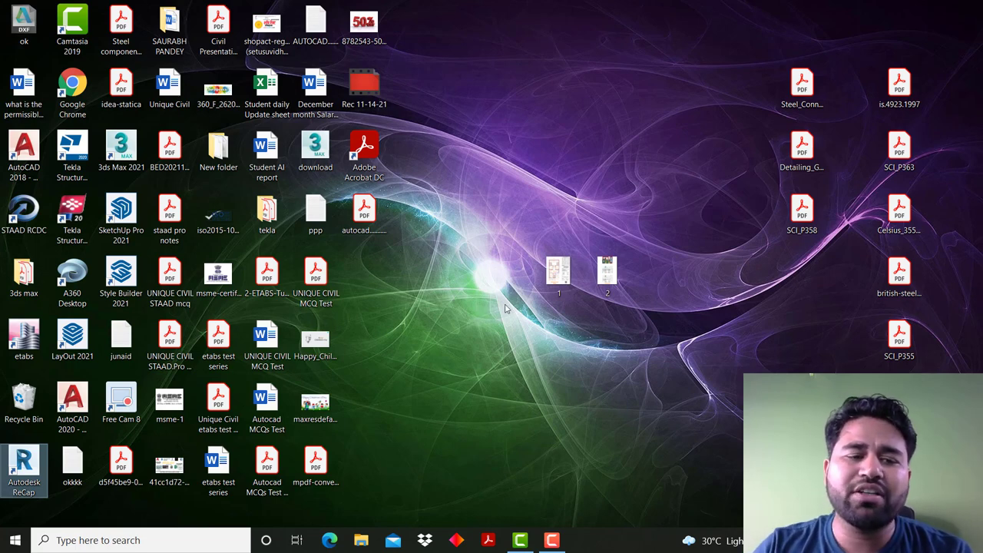
left_click(166, 547)
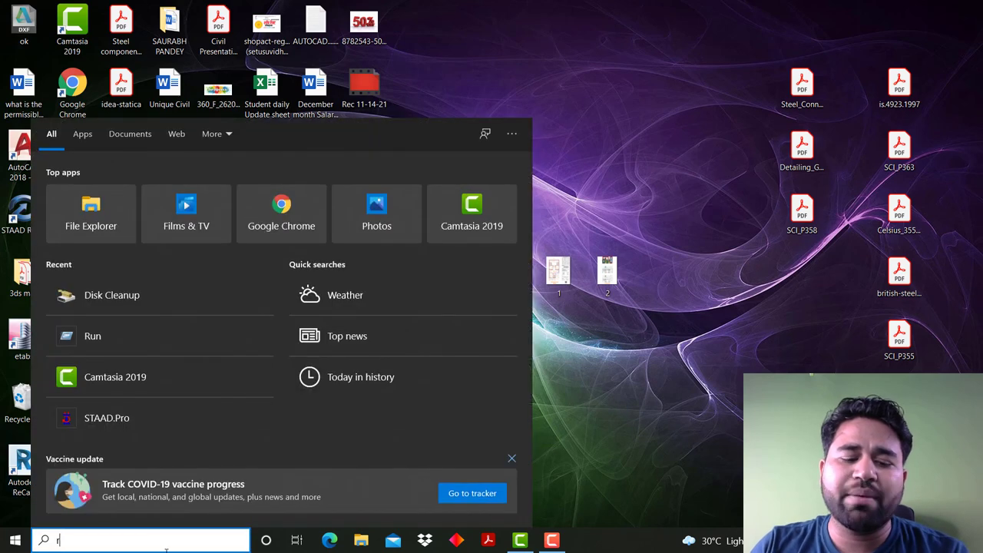
type("ru")
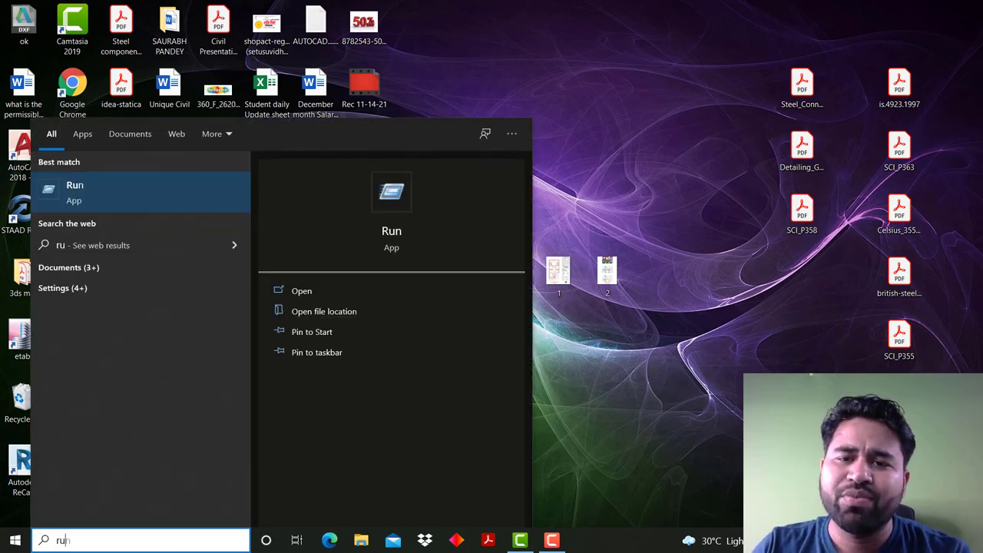
key("Escape")
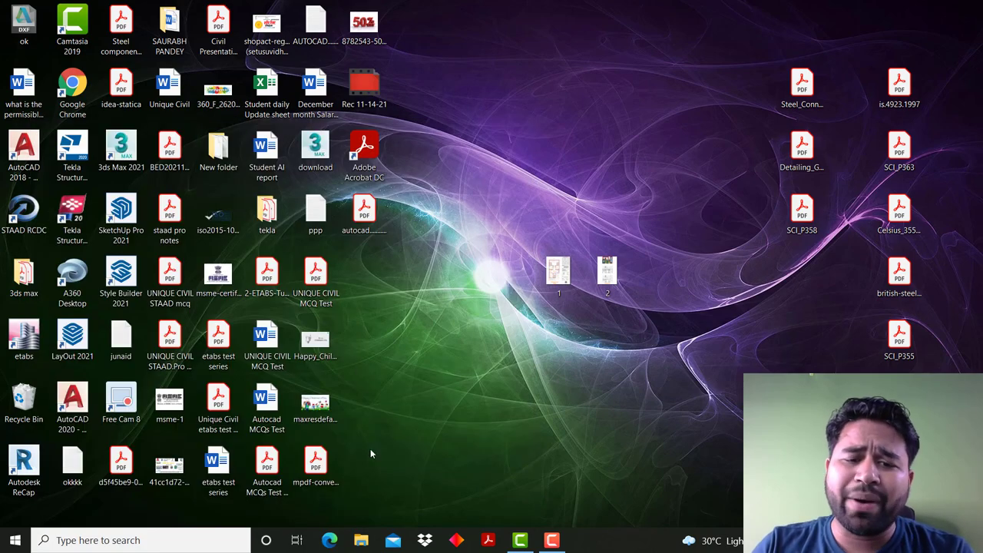
Open This PC, check the free space on Windows (C:) and DATA (D:), and close the window
key("super+e")
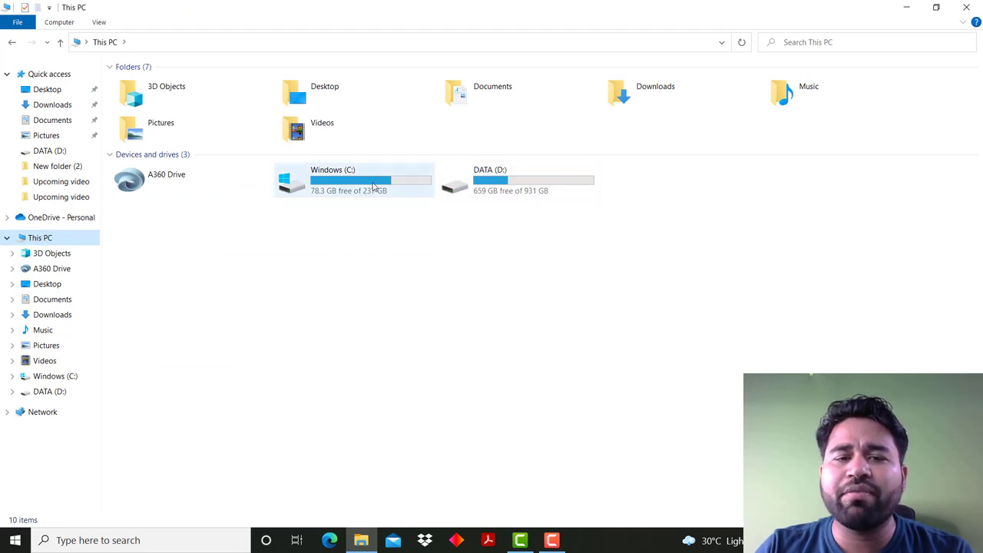
mouse_move(361, 189)
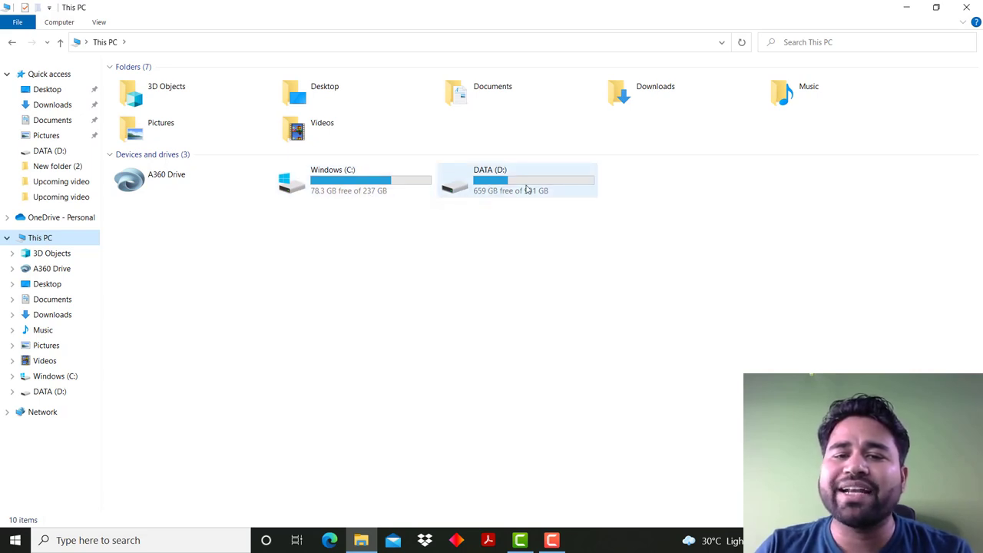
mouse_move(519, 182)
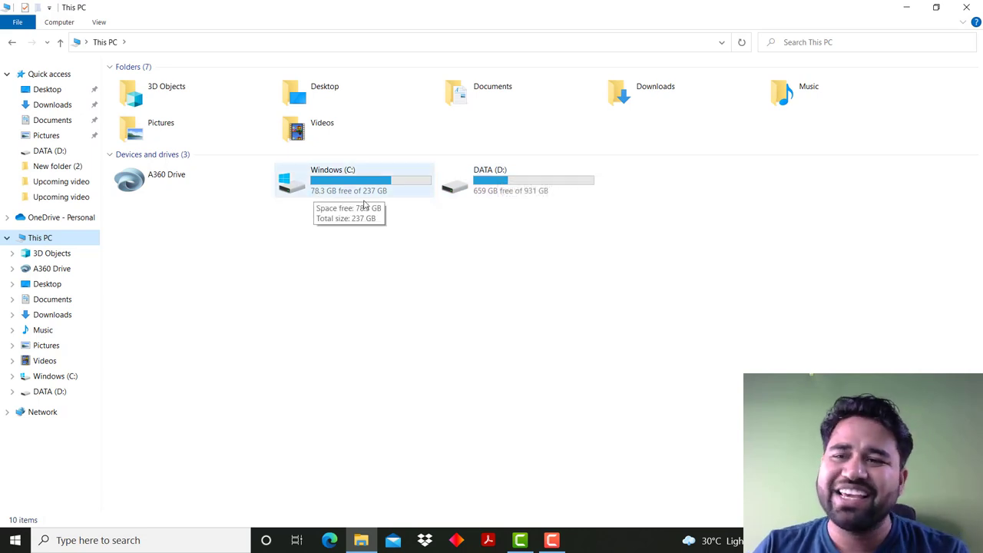
left_click(937, 7)
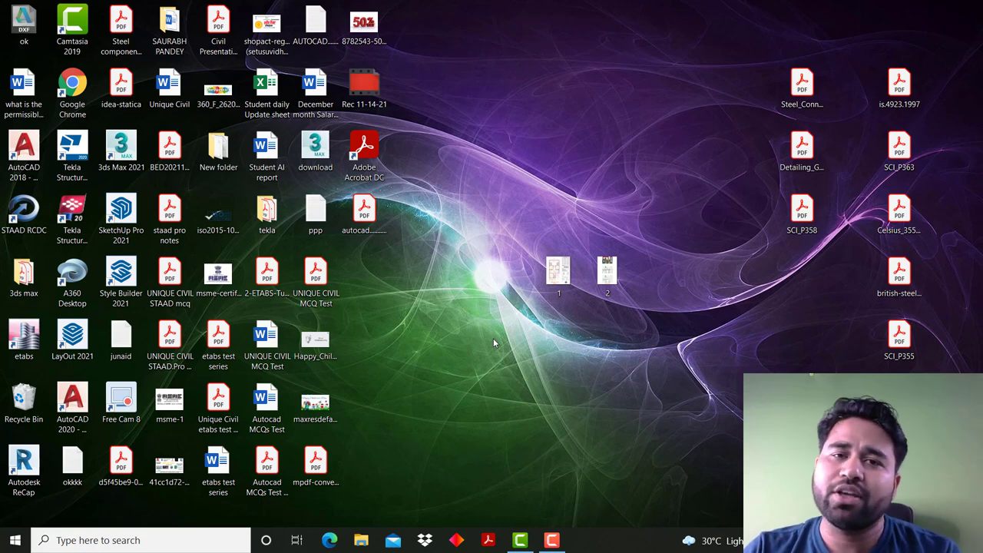
key("F9")
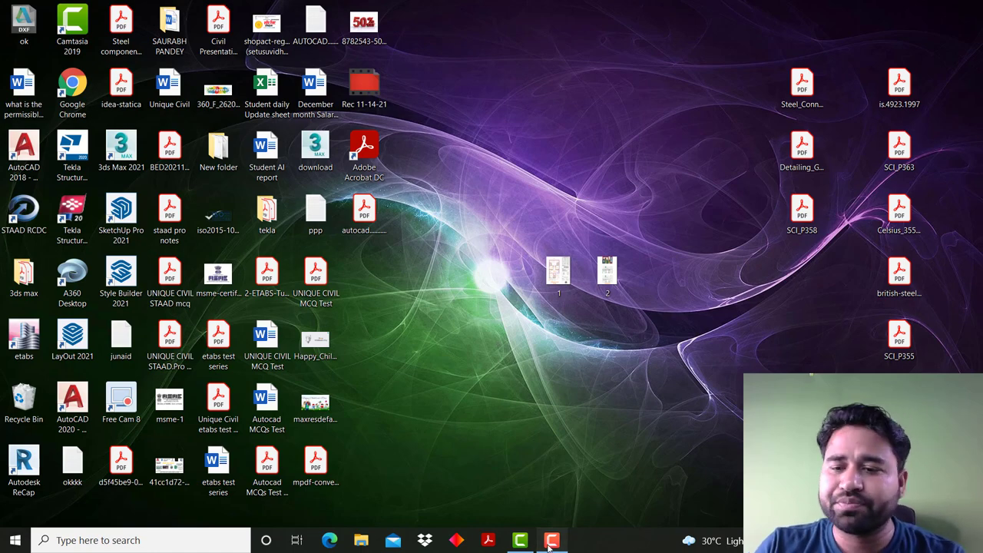